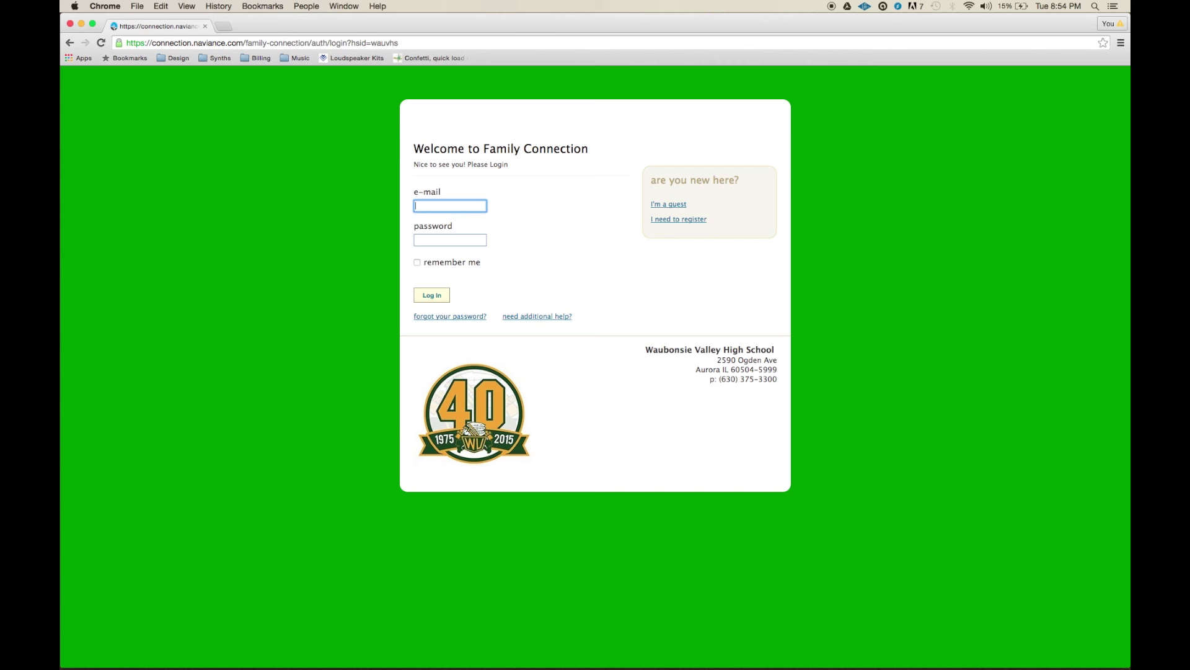
# Enter the student account's e-mail and password to reach the school's announcements home page.
pyautogui.click(450, 240)
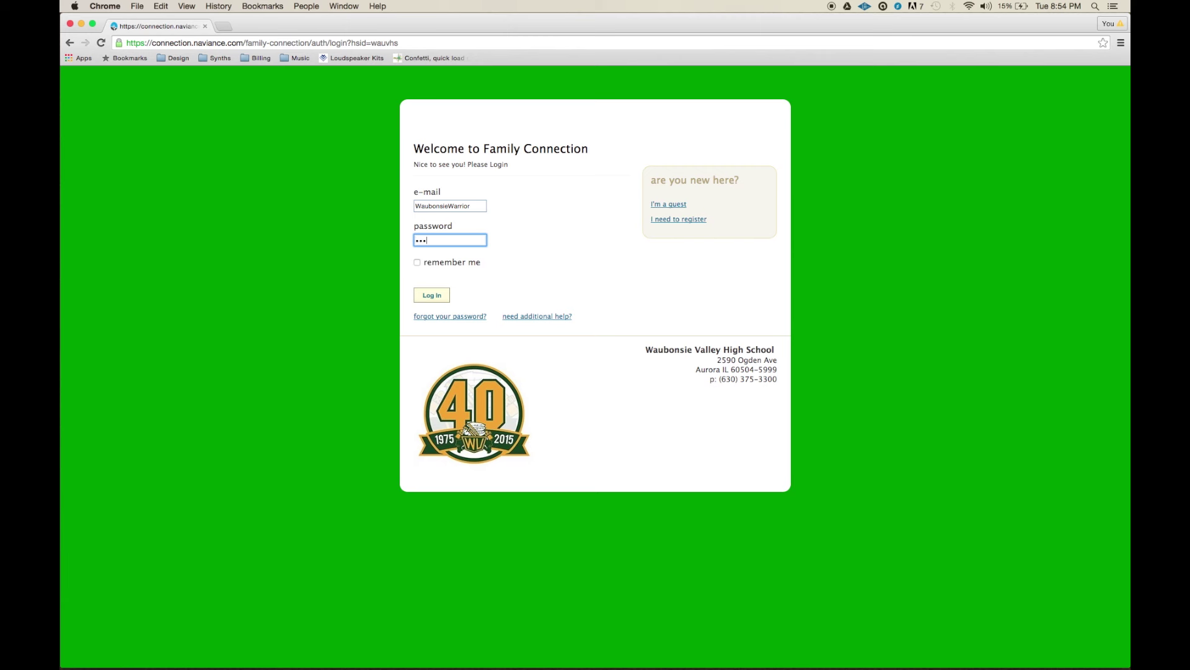
pyautogui.press('Return')
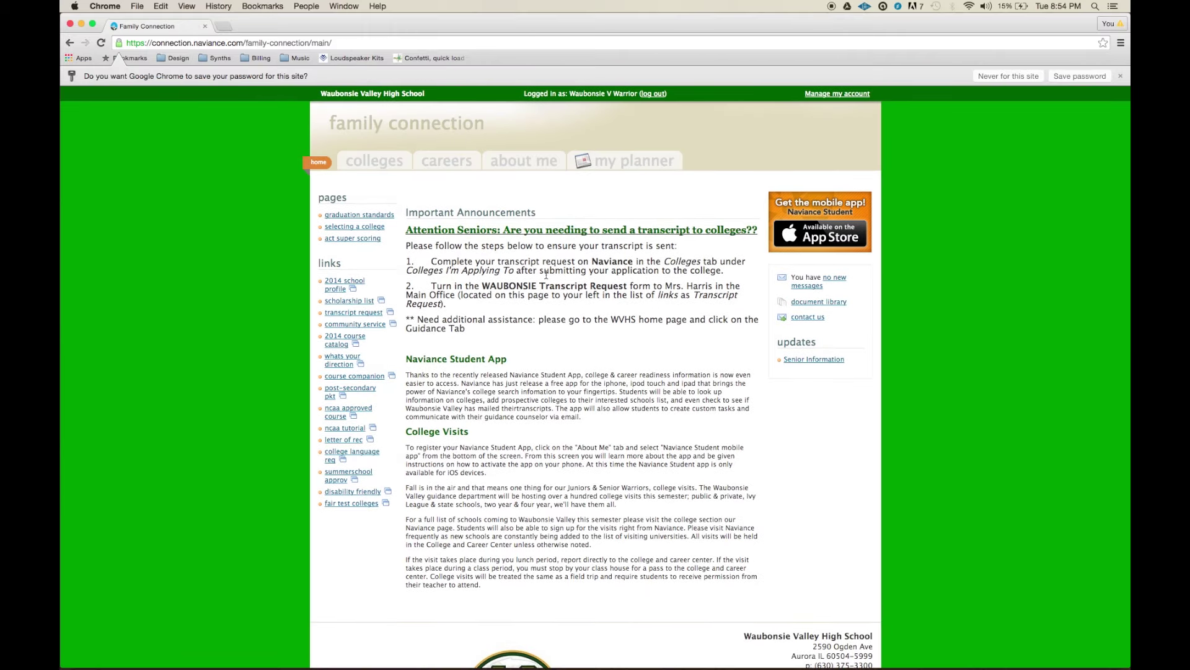
# Open the 'transcript request' link under Links as a PDF in a new tab.
pyautogui.scroll(5, 545, 276)
pyautogui.scroll(3, 546, 277)
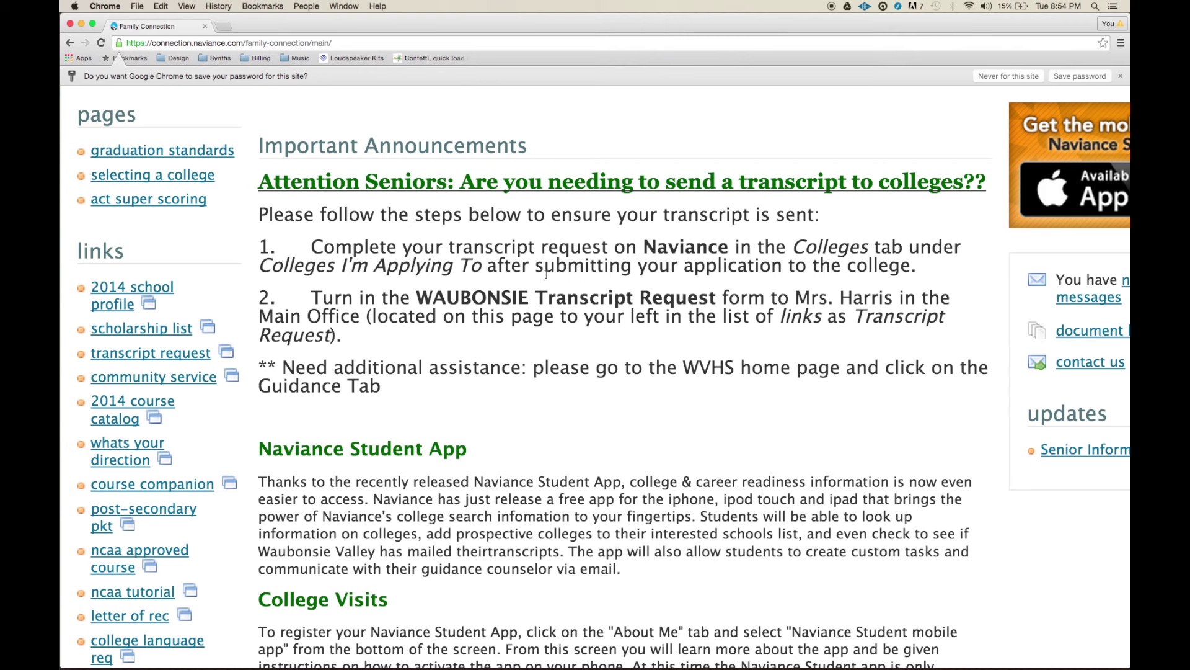
pyautogui.scroll(-2, 360, 432)
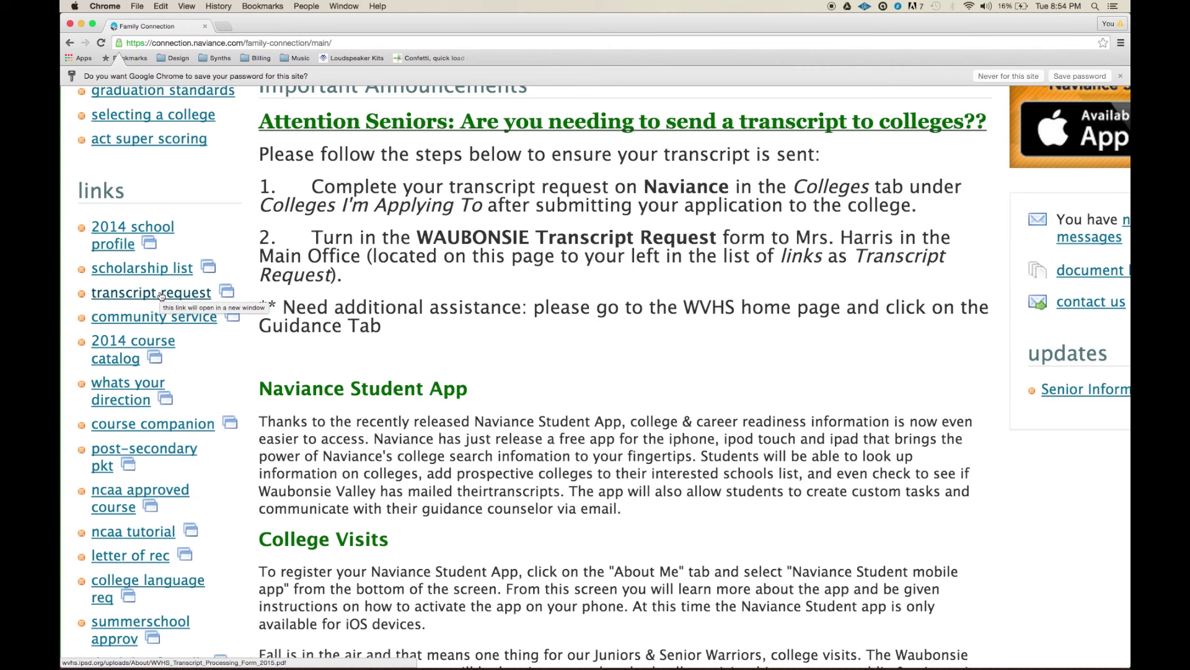
pyautogui.click(161, 294)
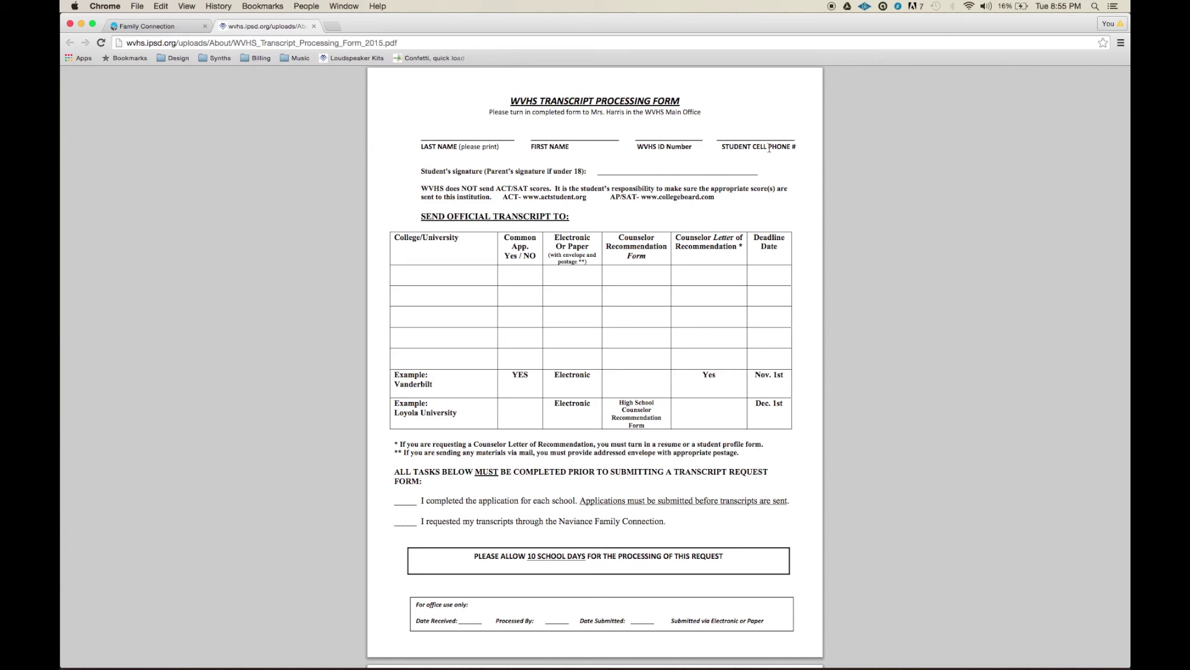
# Scroll through the WVHS Transcript Processing Form to read its Send Official Transcript To table.
pyautogui.scroll(5, 769, 147)
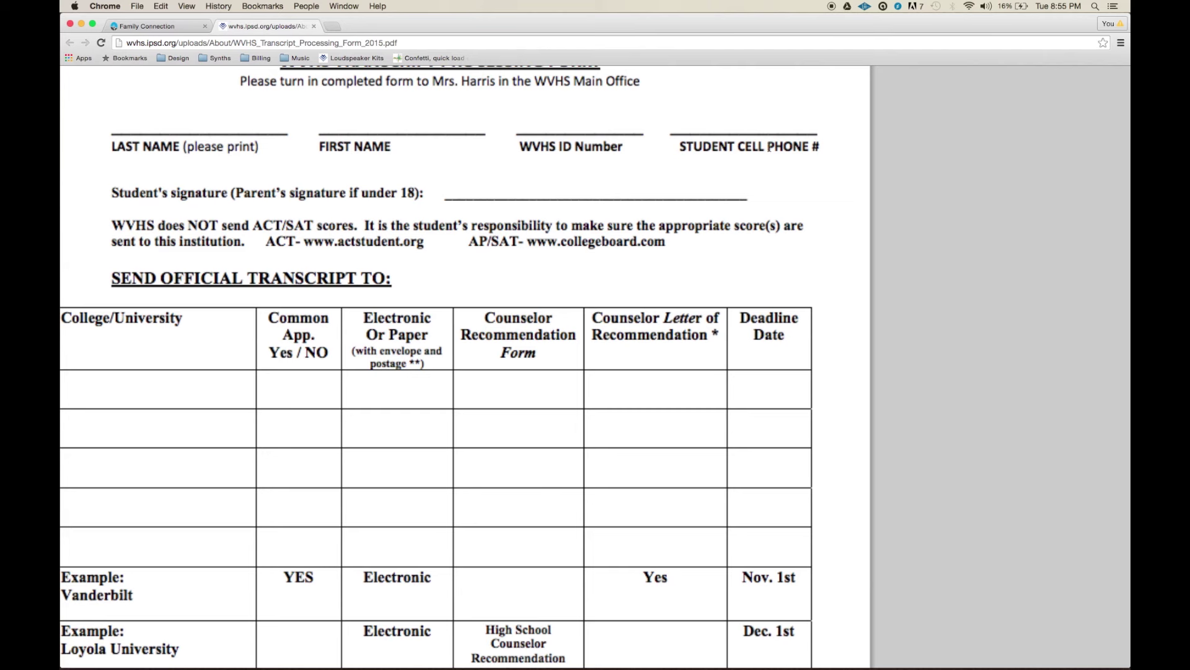
pyautogui.scroll(-1, 769, 148)
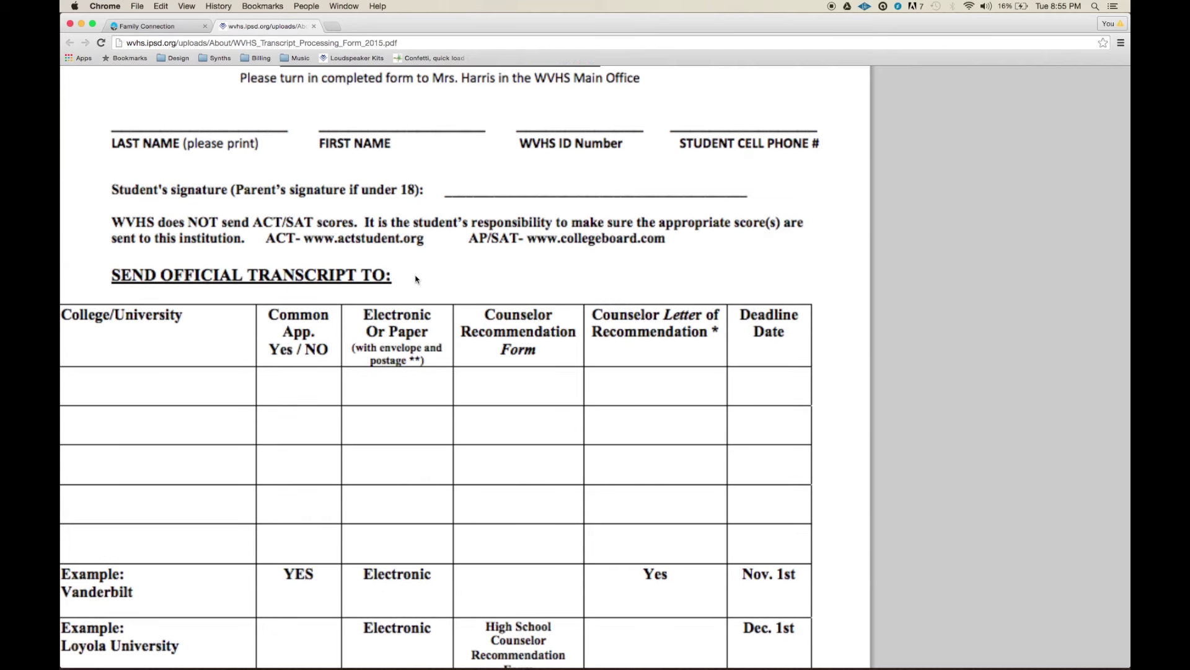
pyautogui.scroll(-1, 416, 279)
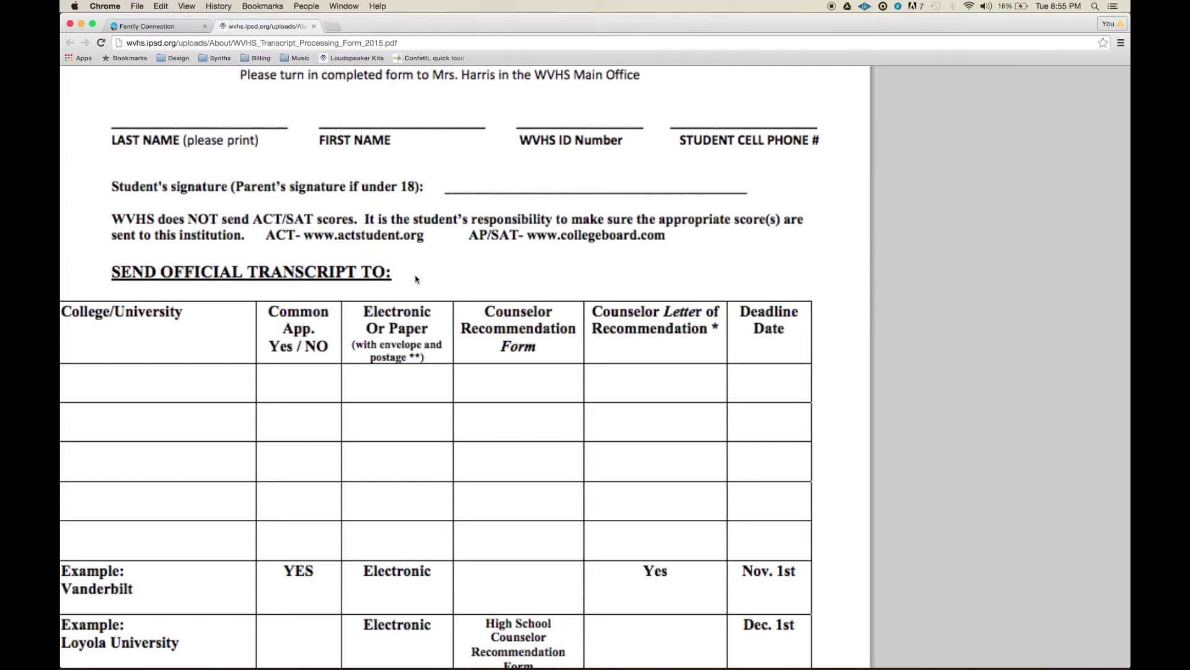
pyautogui.scroll(-3, 416, 279)
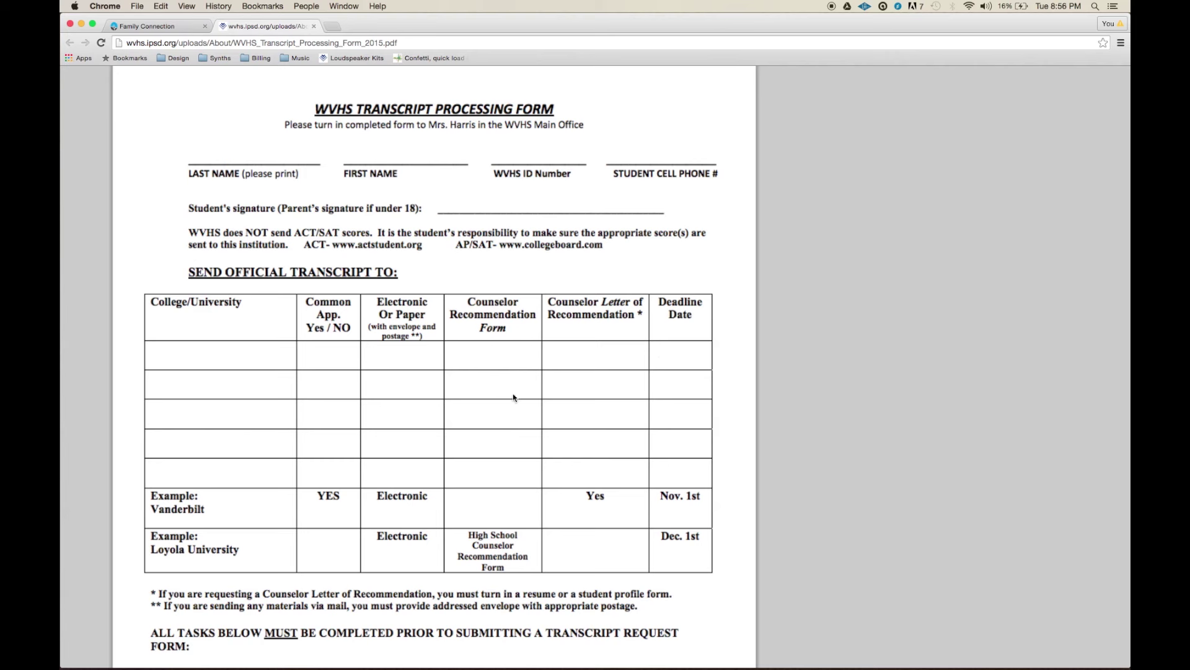
# Return to the Family Connection tab and open the Colleges page.
pyautogui.click(176, 28)
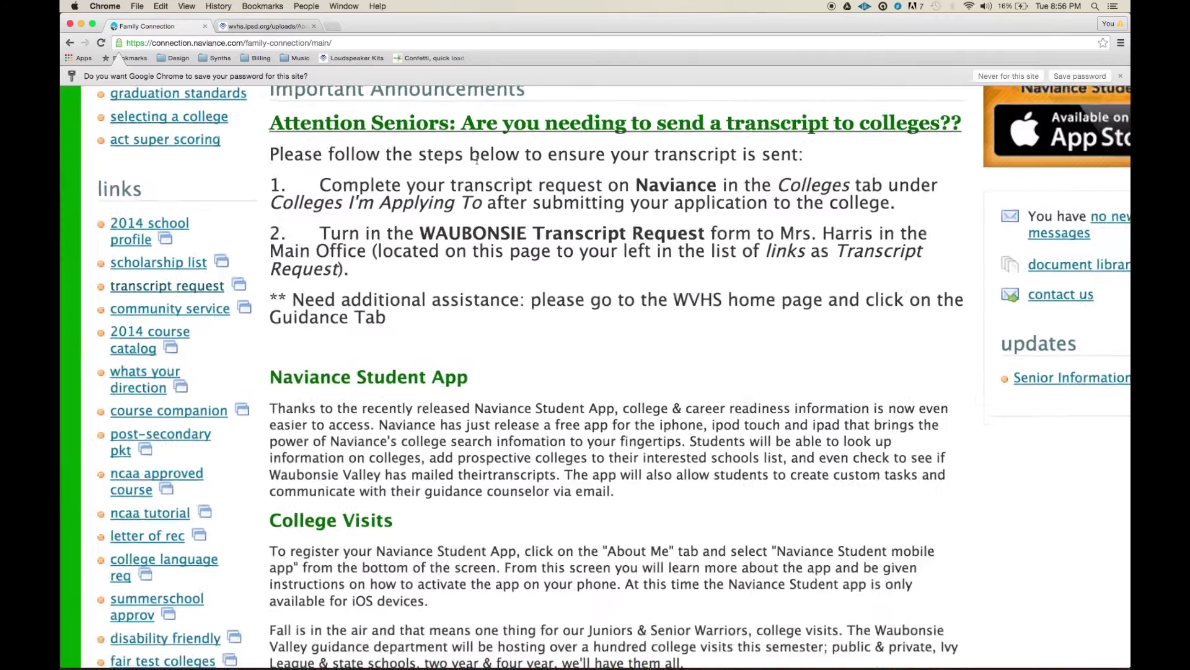
pyautogui.scroll(5, 476, 160)
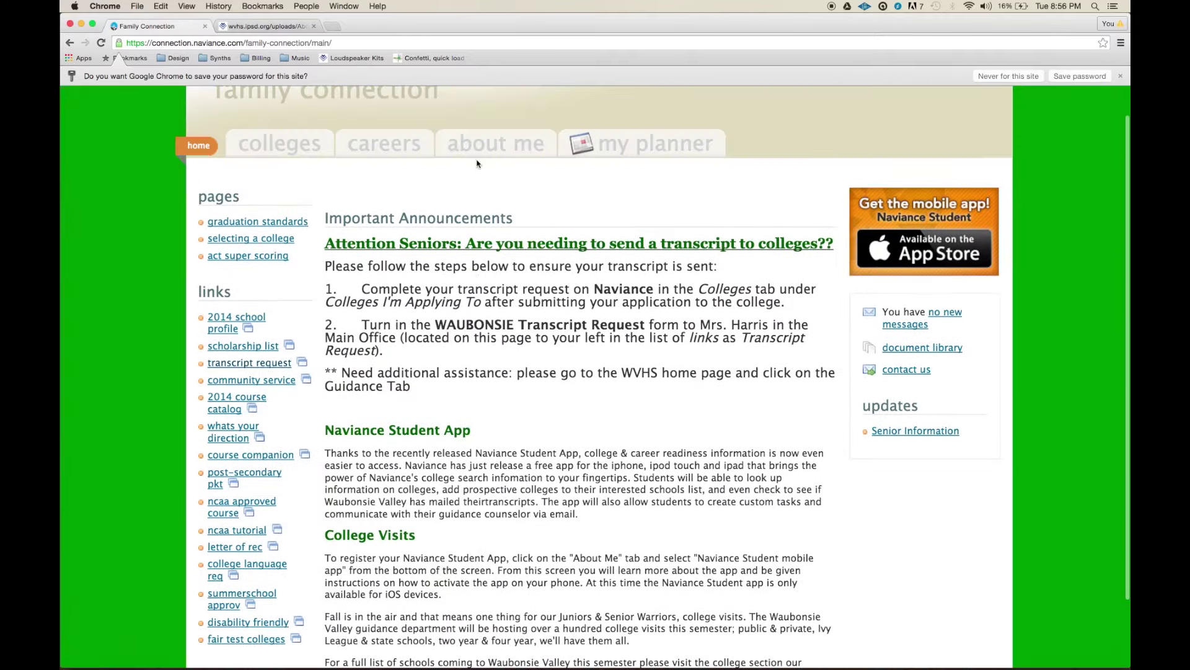
pyautogui.click(297, 169)
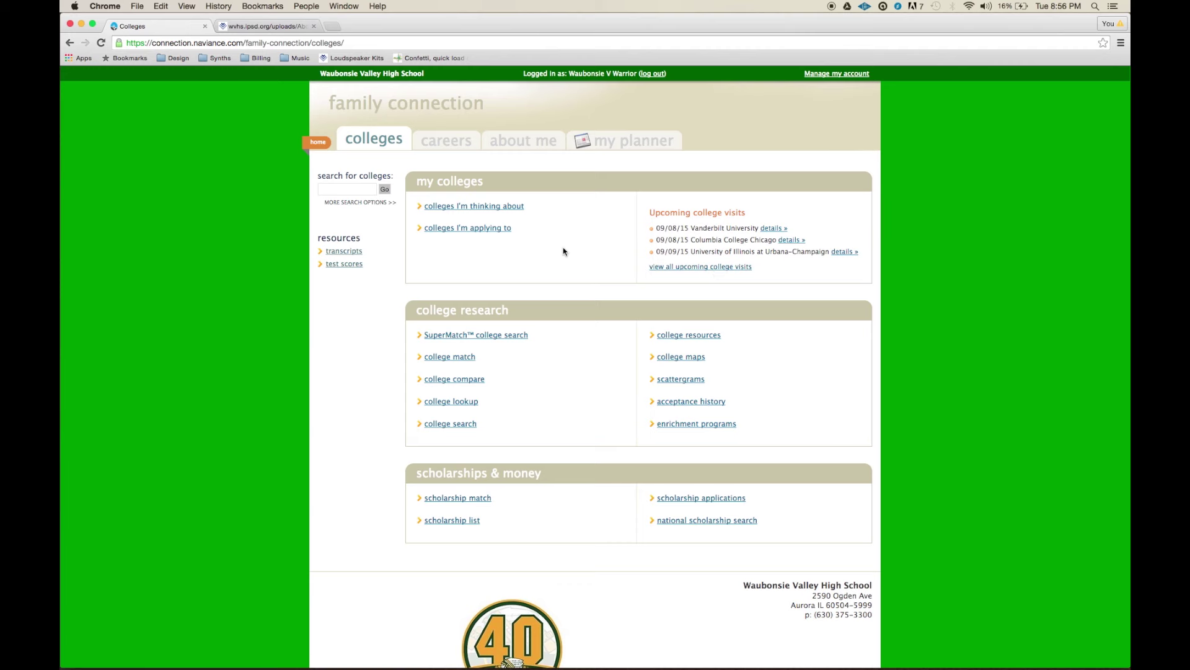
pyautogui.scroll(5, 564, 250)
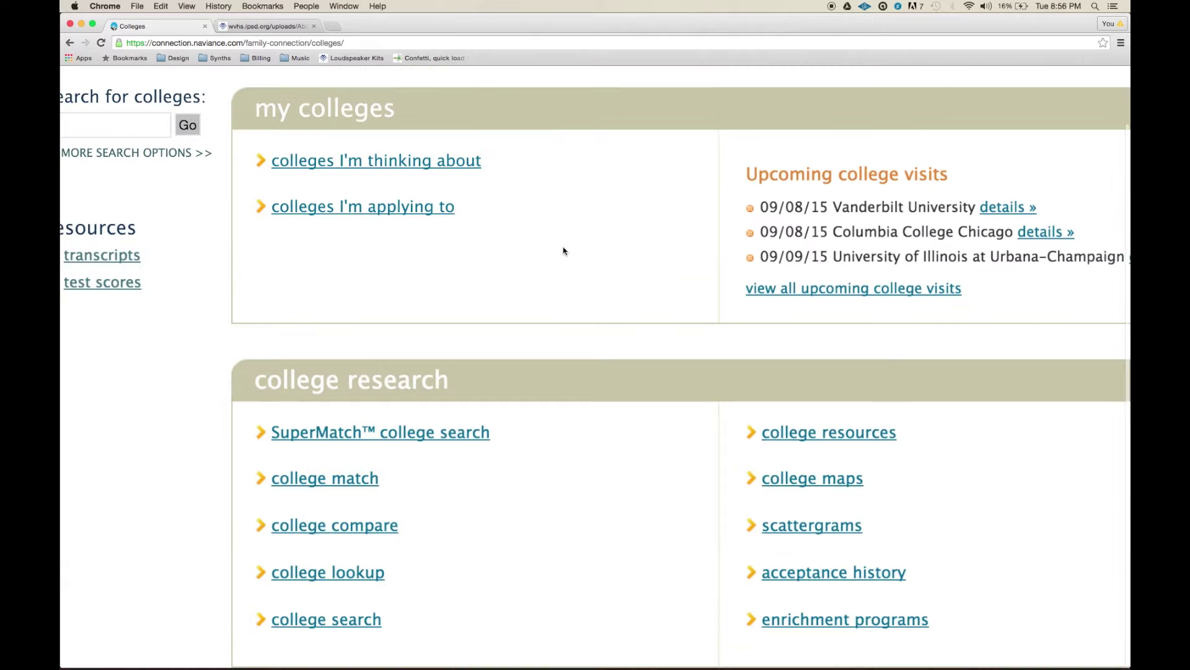
# Open the 'colleges I'm applying to' list and start adding colleges to it.
pyautogui.click(409, 211)
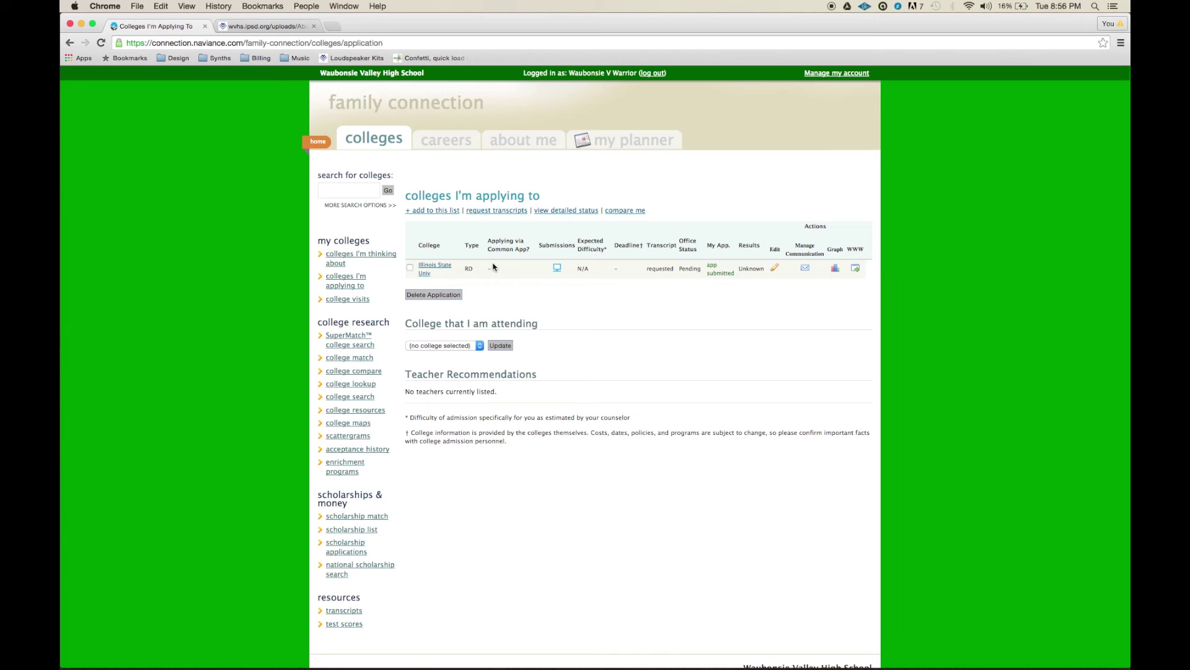
pyautogui.scroll(5, 494, 266)
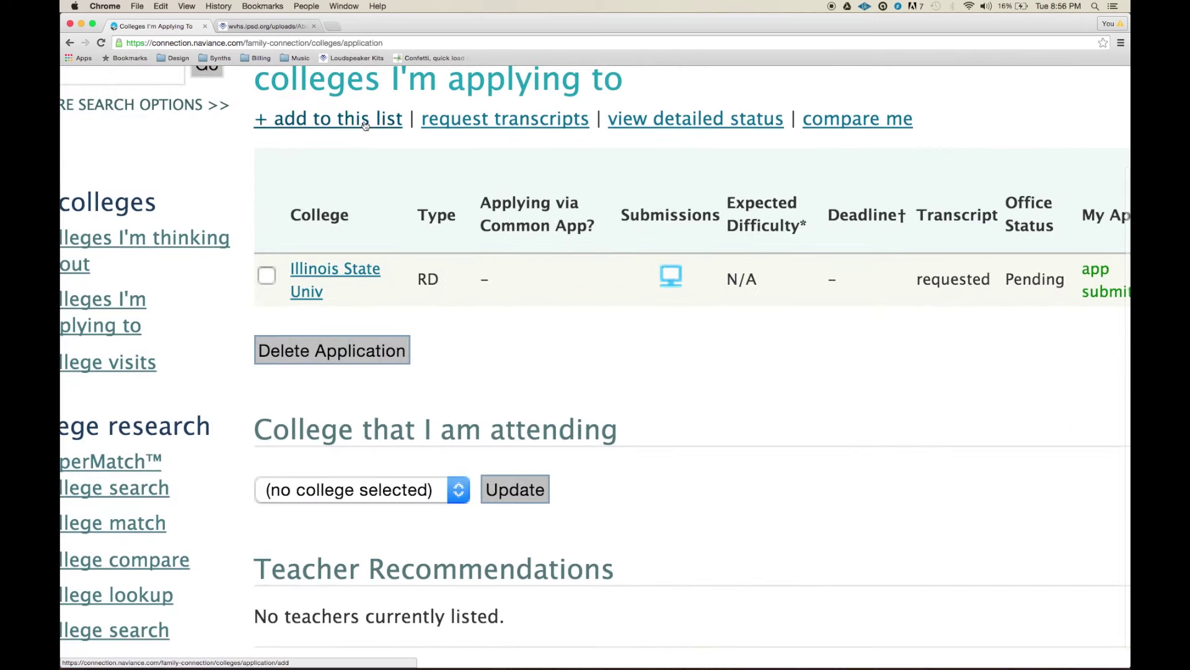
pyautogui.click(365, 126)
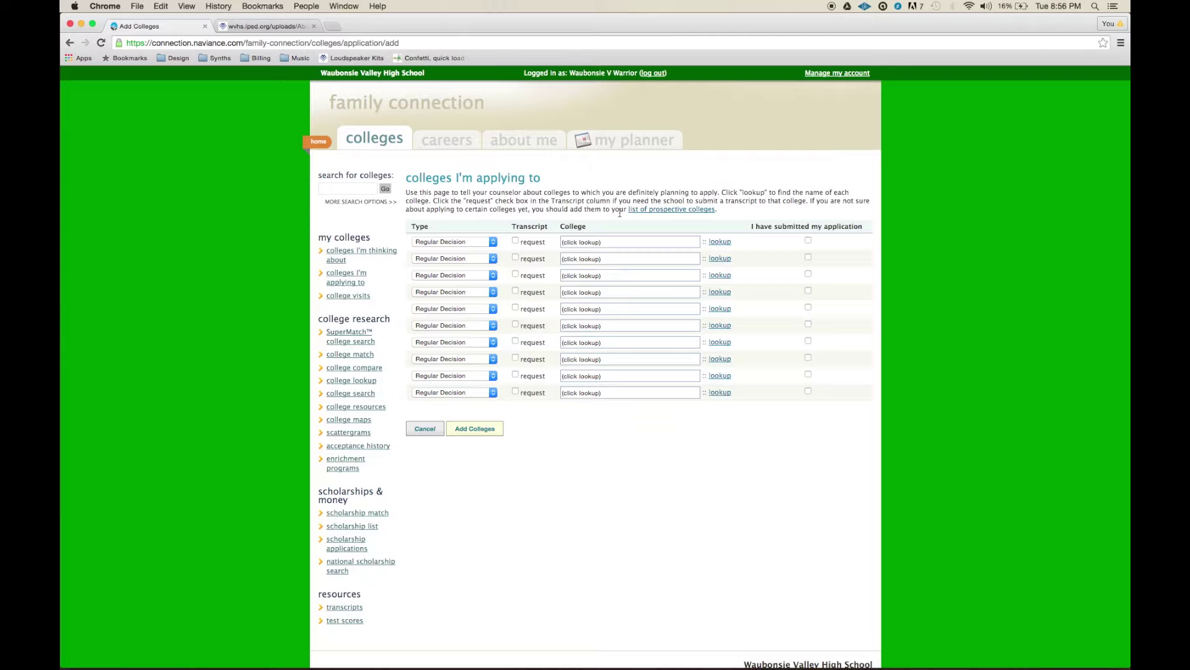
# Look up 'North Central College' by name and pick it for the first row.
pyautogui.scroll(5, 619, 213)
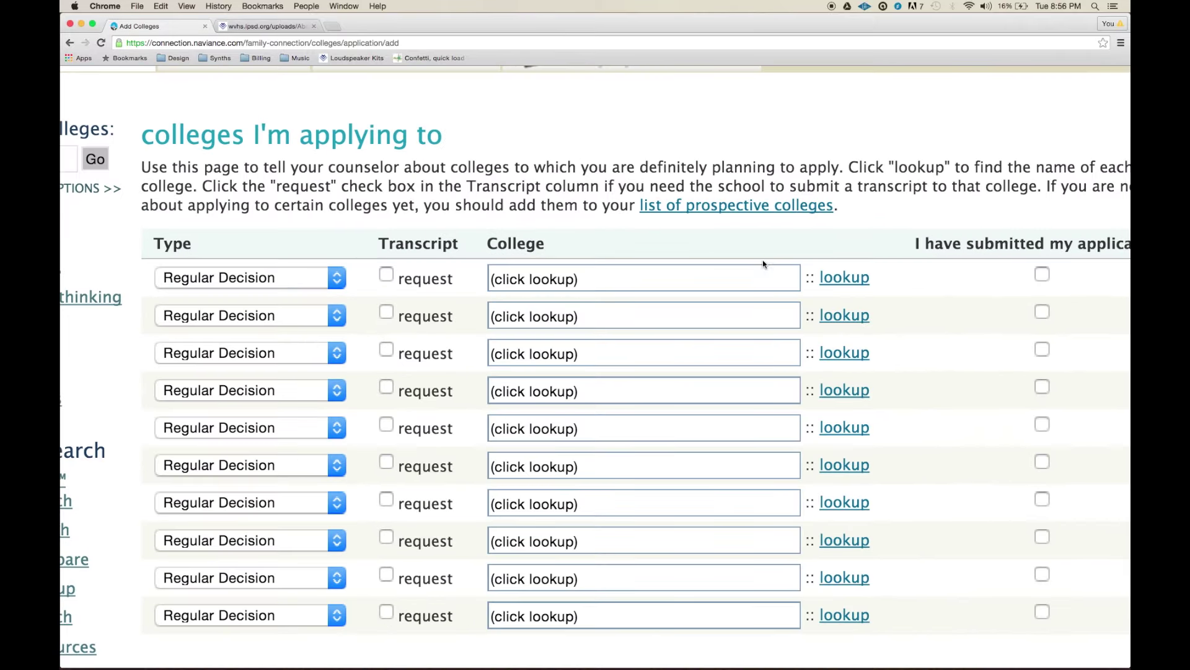
pyautogui.click(842, 279)
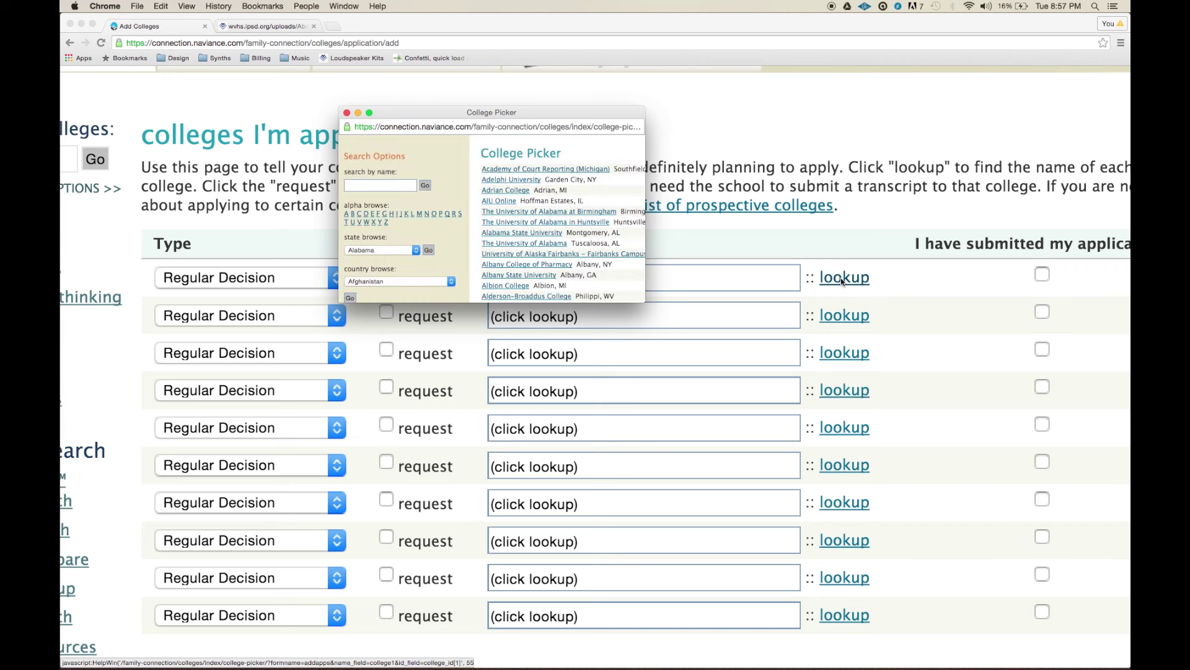
pyautogui.click(394, 186)
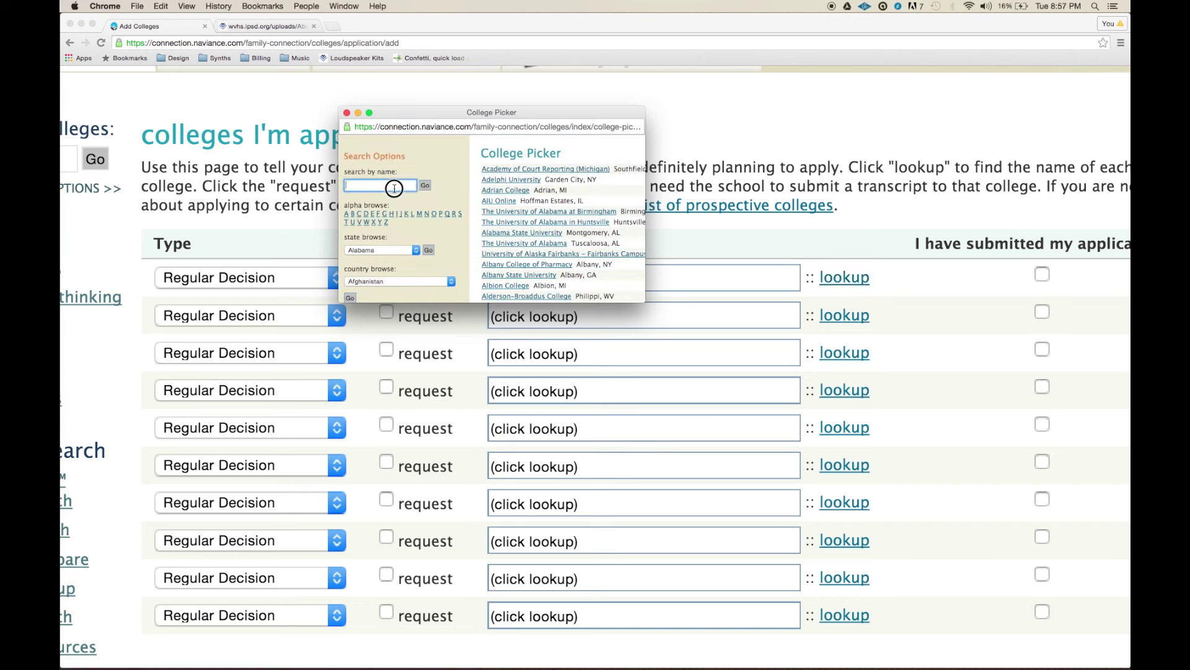
pyautogui.write('North Central College')
pyautogui.click(426, 186)
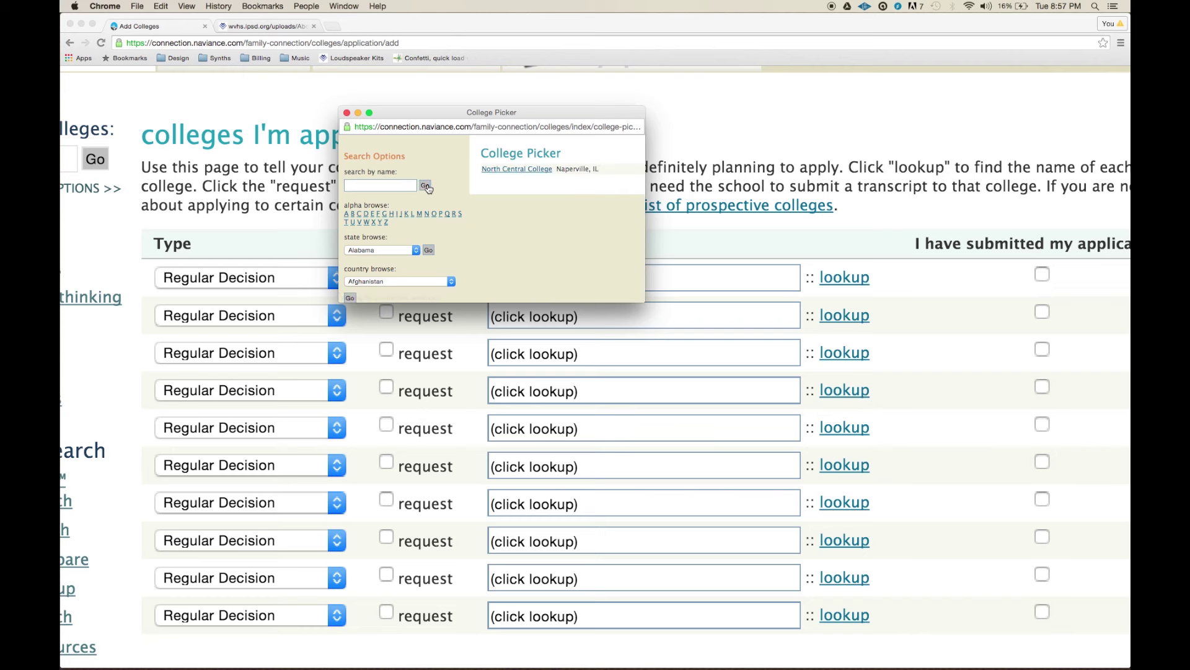
pyautogui.click(535, 171)
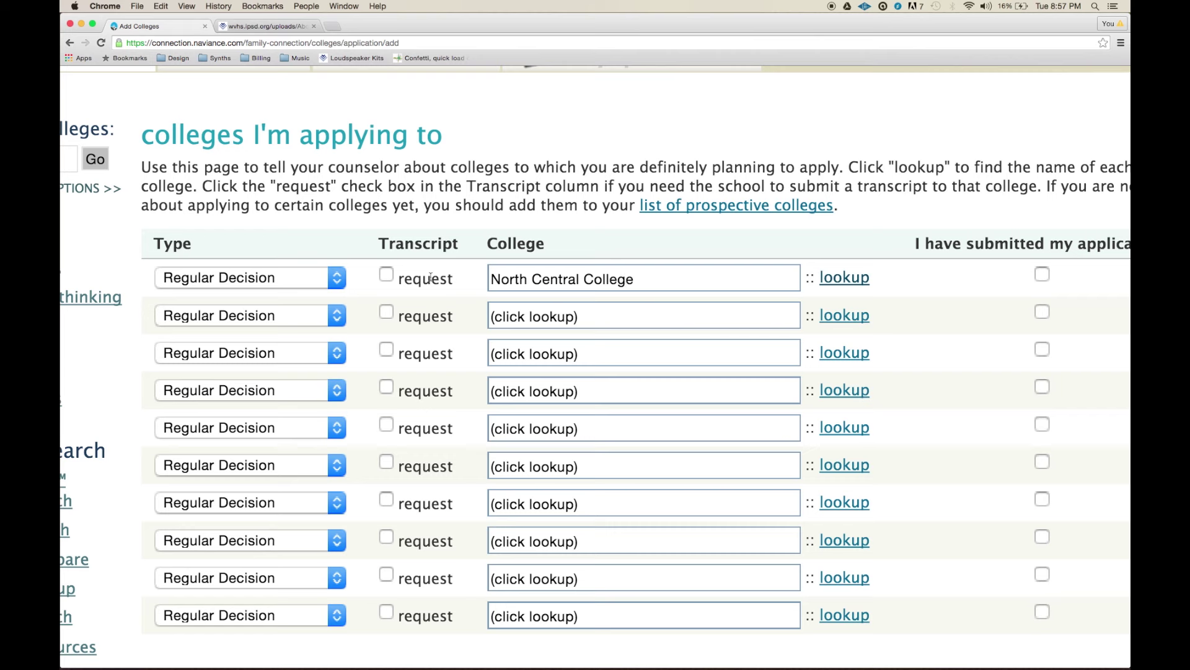
# Keep Regular Decision, request a transcript, mark the application submitted, and add North Central College.
pyautogui.click(335, 278)
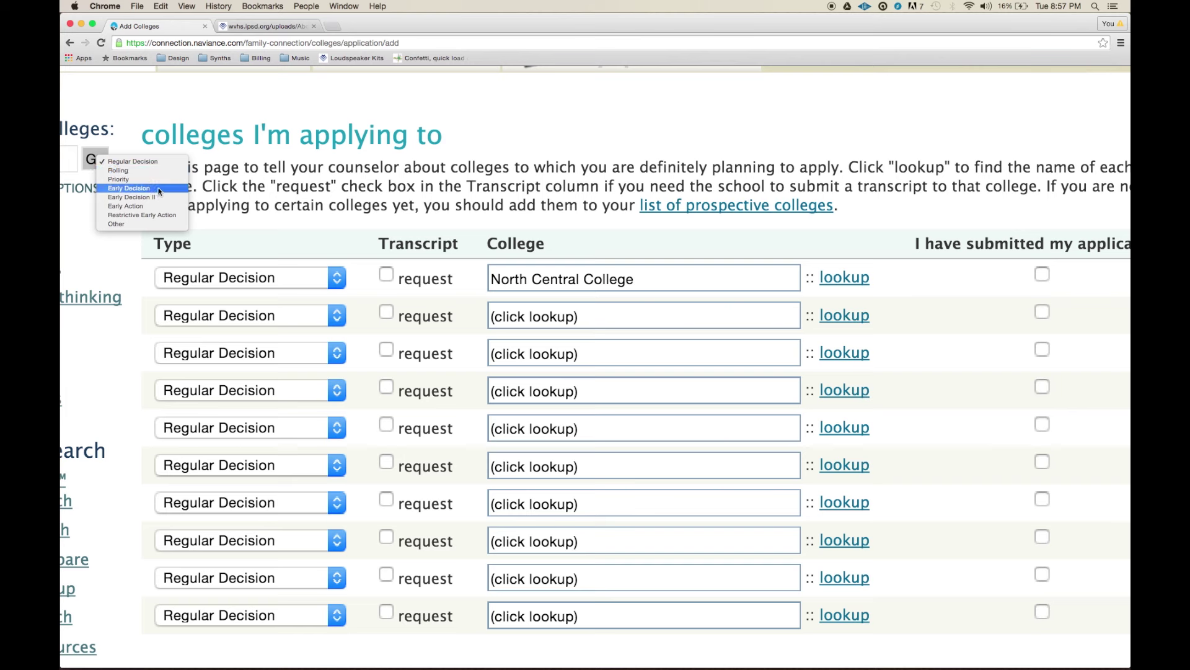
pyautogui.click(154, 163)
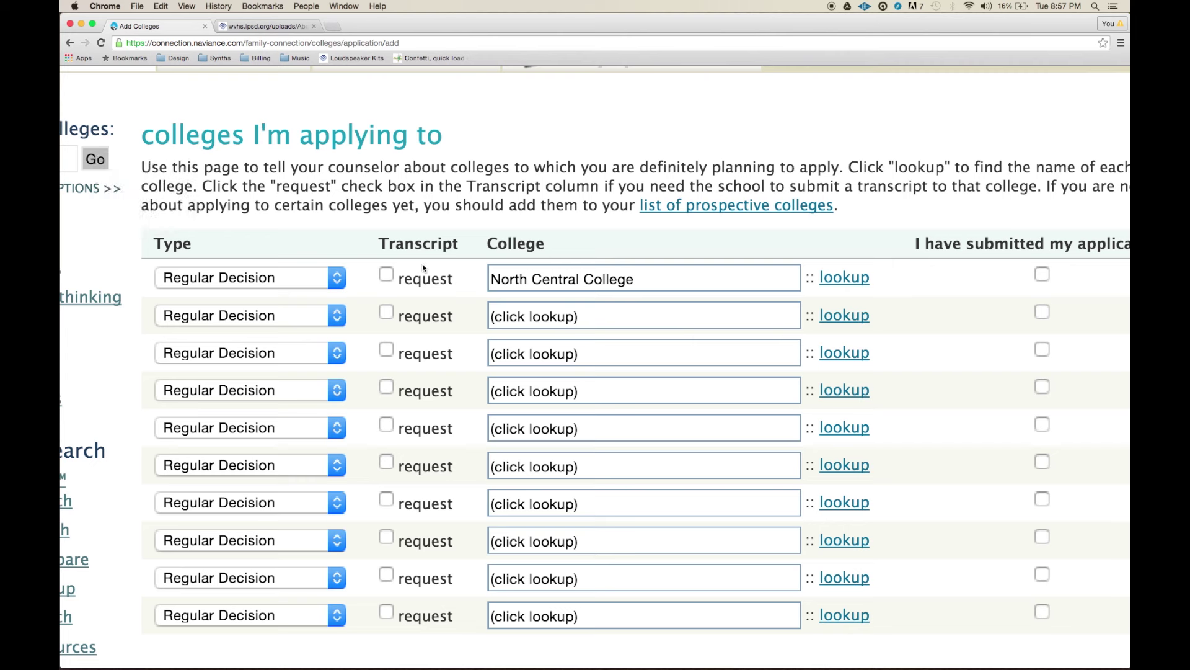
pyautogui.click(387, 275)
pyautogui.hscroll(5, 841, 325)
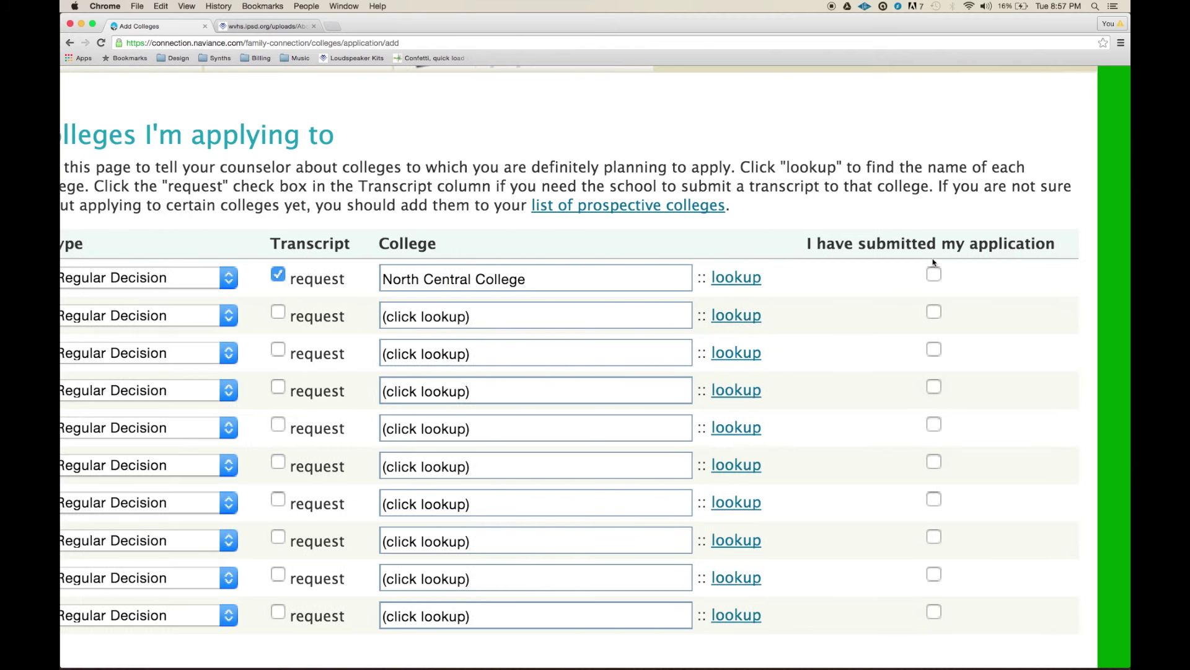
pyautogui.click(935, 275)
pyautogui.scroll(-5, 713, 312)
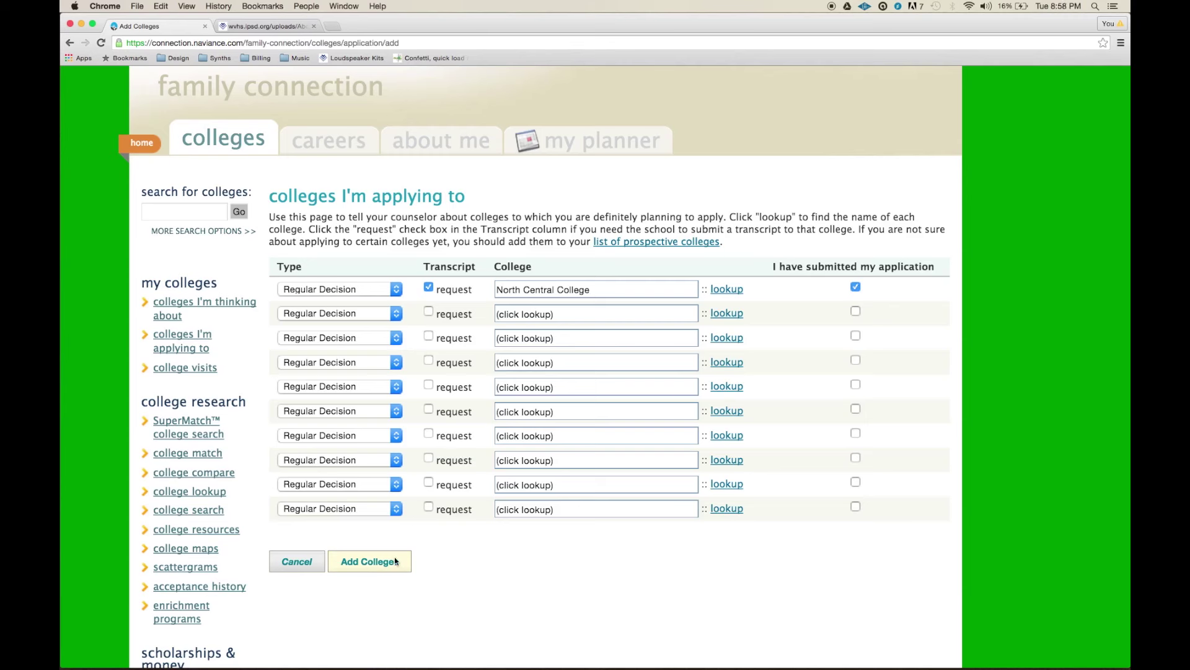
pyautogui.click(360, 564)
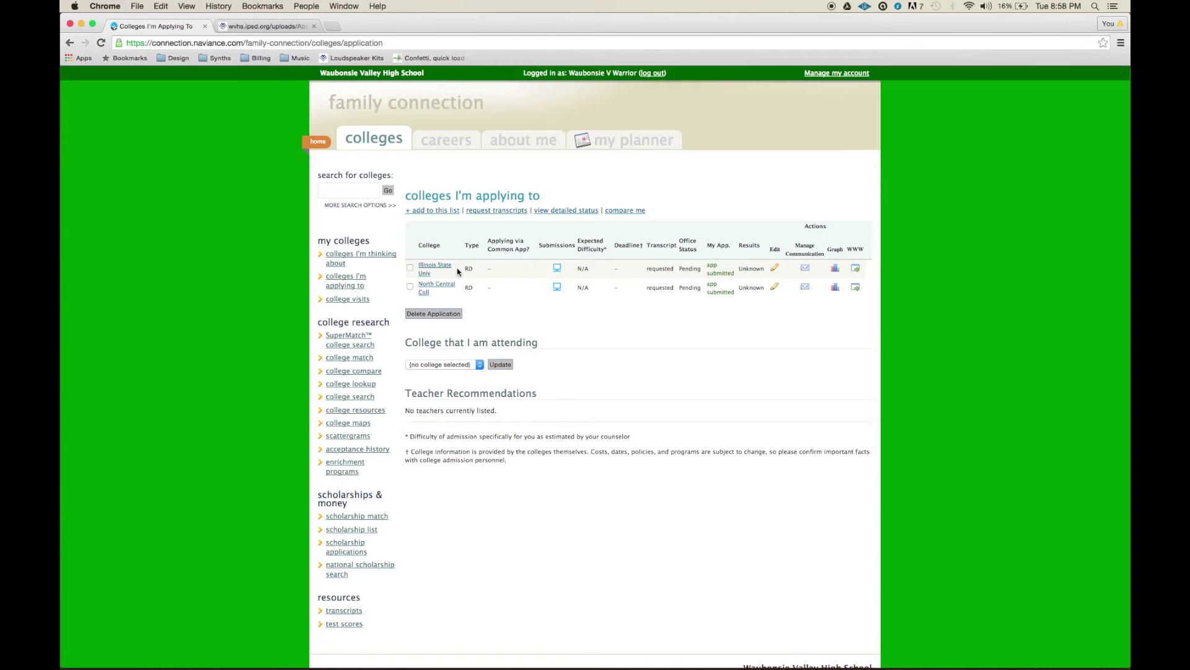
# Scroll across the applying list to check Transcript, Office Status and Actions for both colleges.
pyautogui.scroll(5, 458, 271)
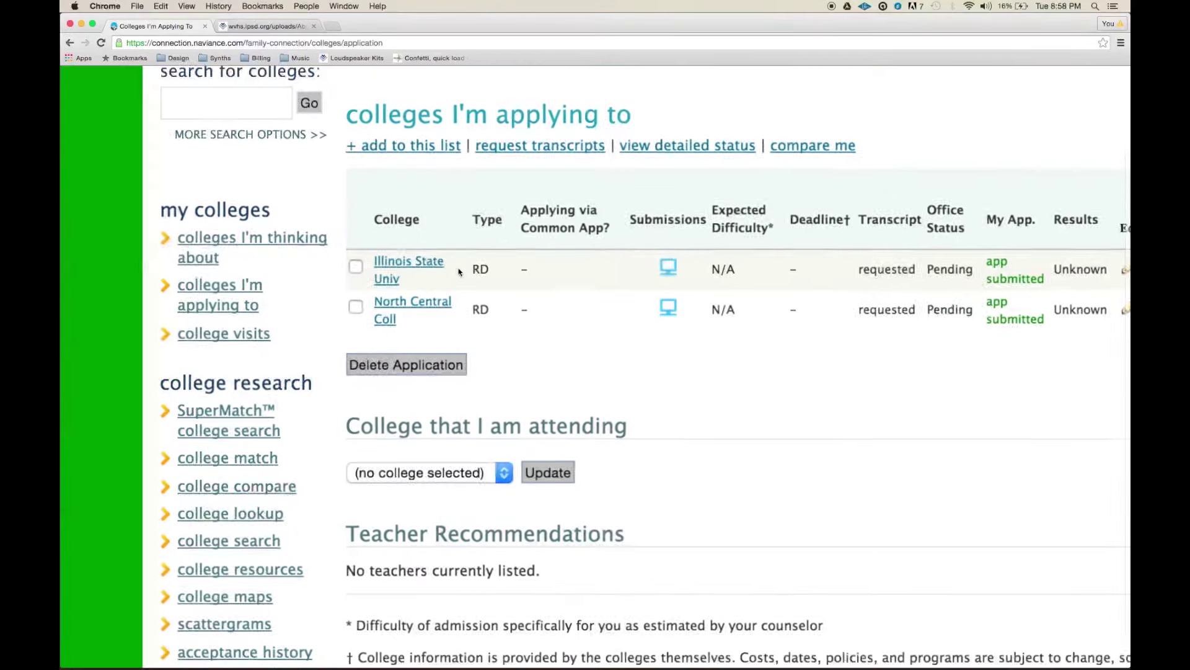
pyautogui.hscroll(2, 516, 288)
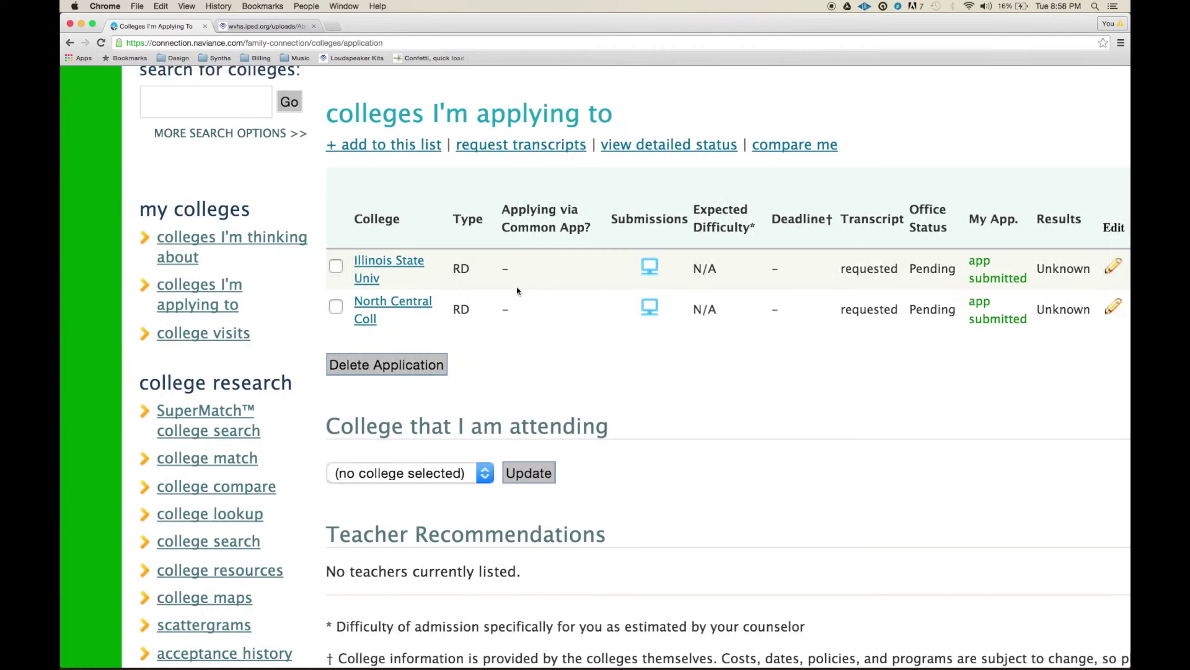
pyautogui.hscroll(3, 517, 290)
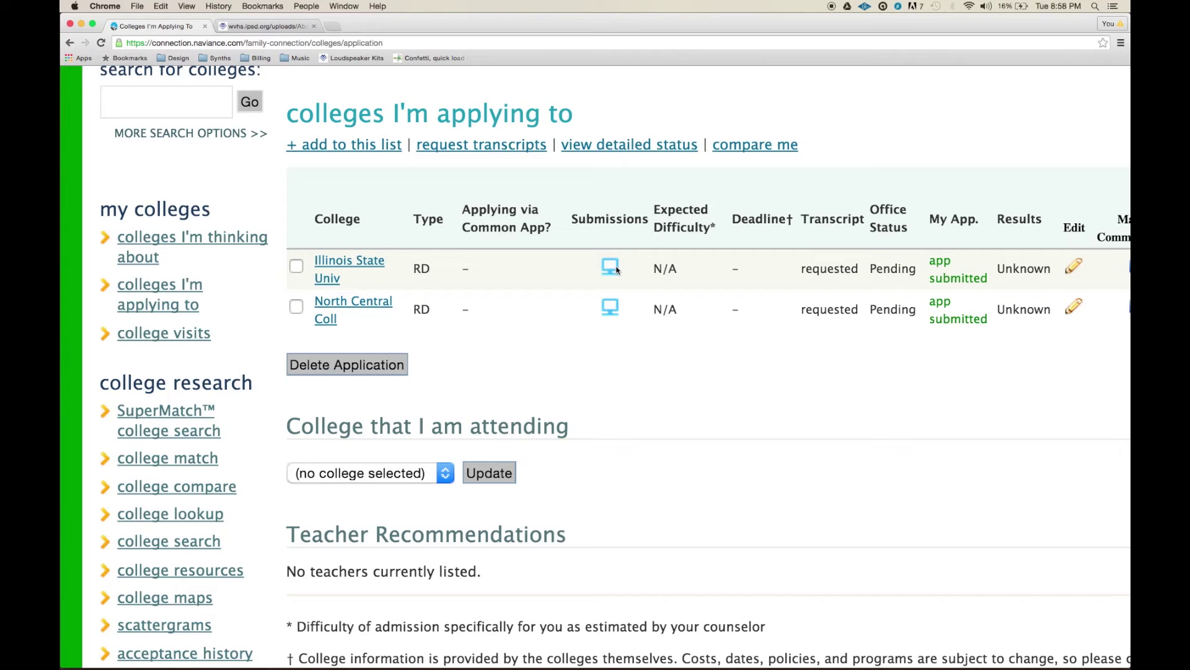
pyautogui.hscroll(4, 809, 269)
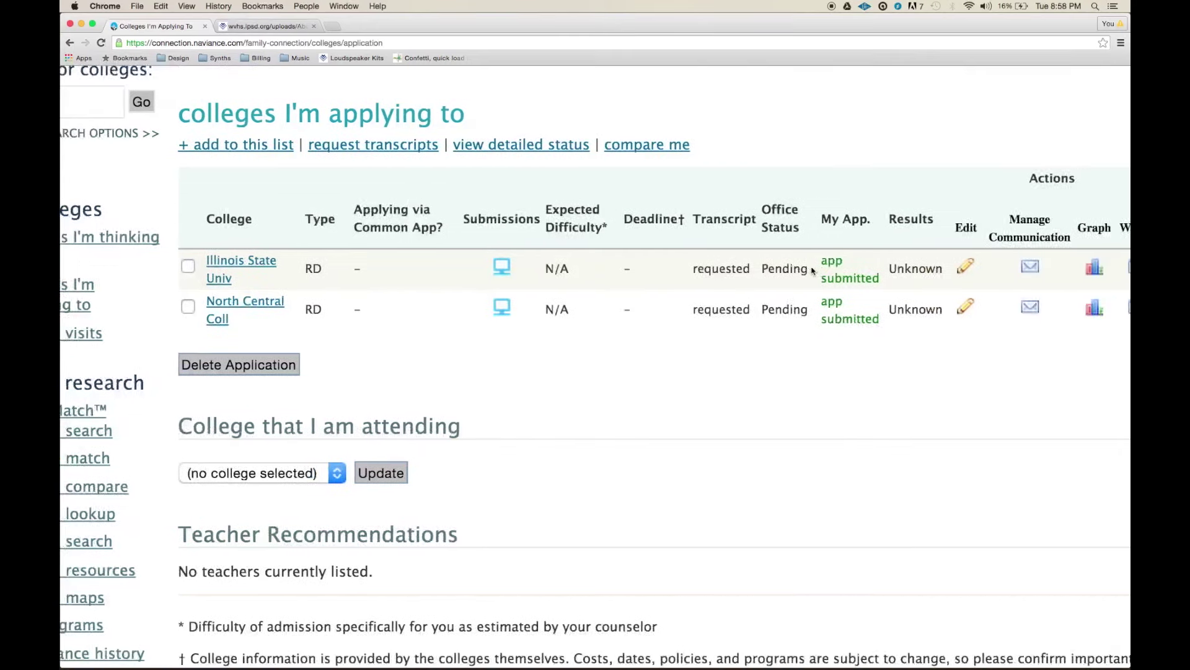
pyautogui.hscroll(5, 813, 270)
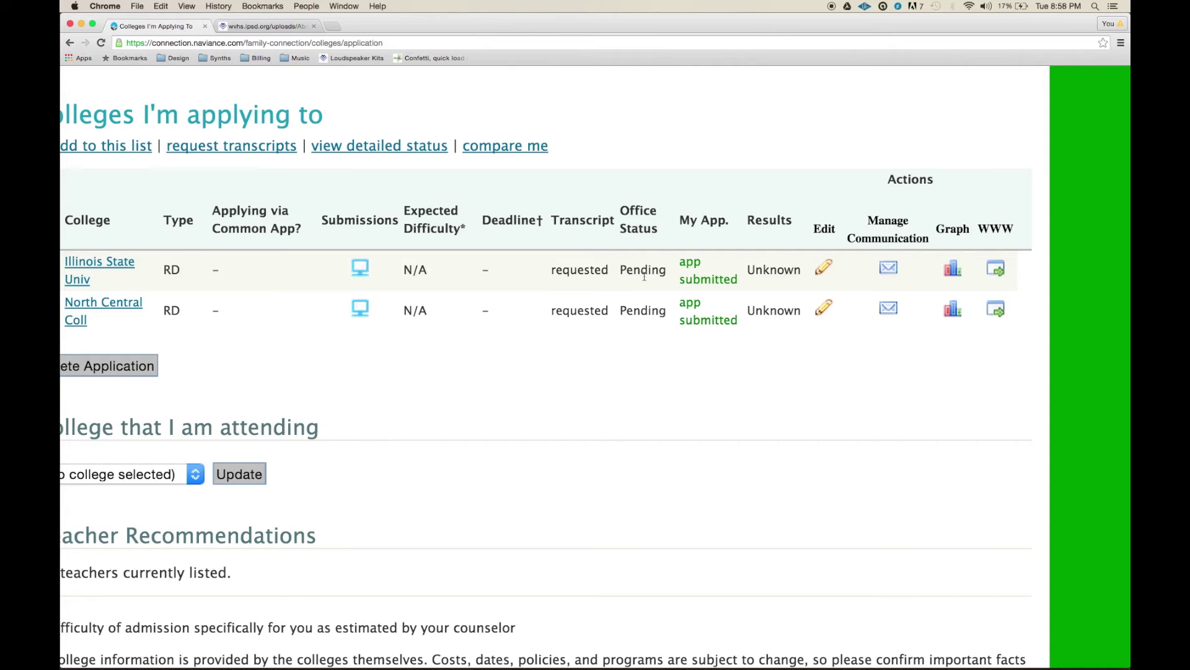
pyautogui.scroll(-5, 644, 278)
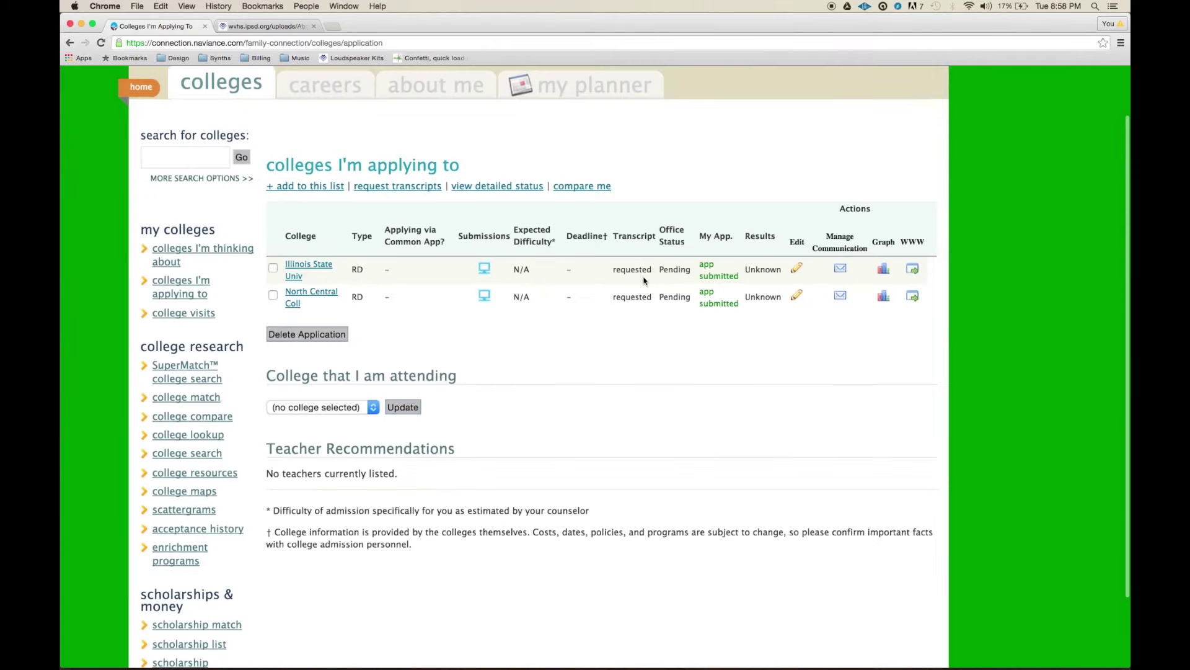